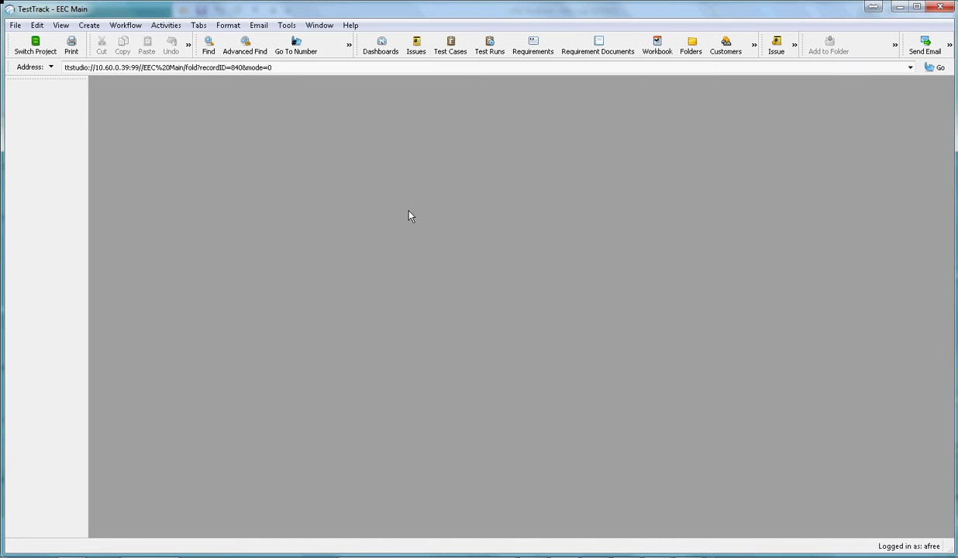
Open the project's issues list and set its filter to Not Filtered.
left_click(416, 45)
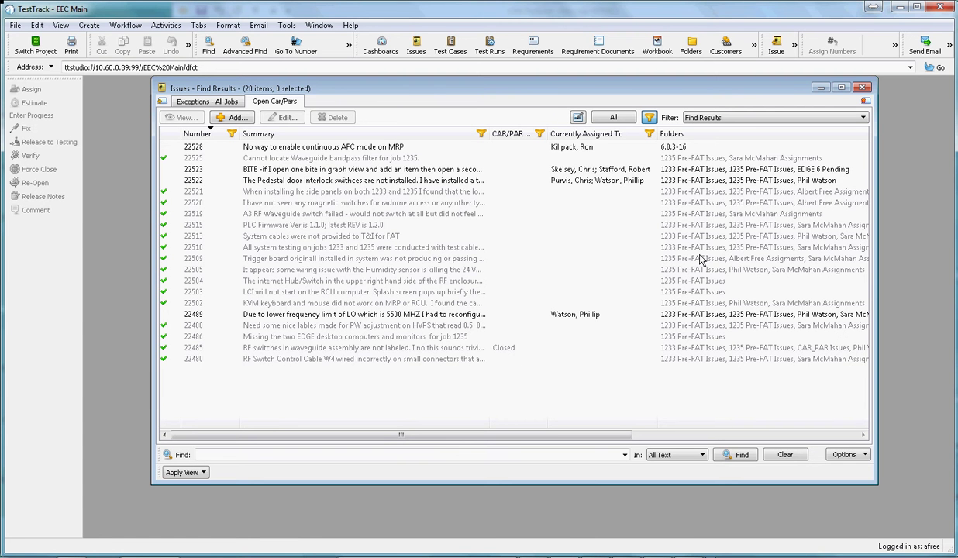
left_click(822, 117)
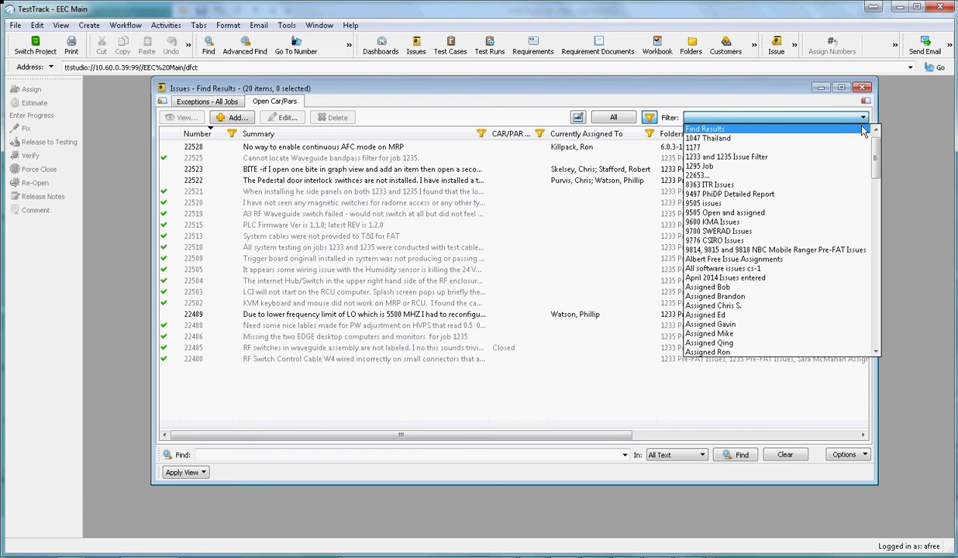
scroll(875, 140, "up", 1)
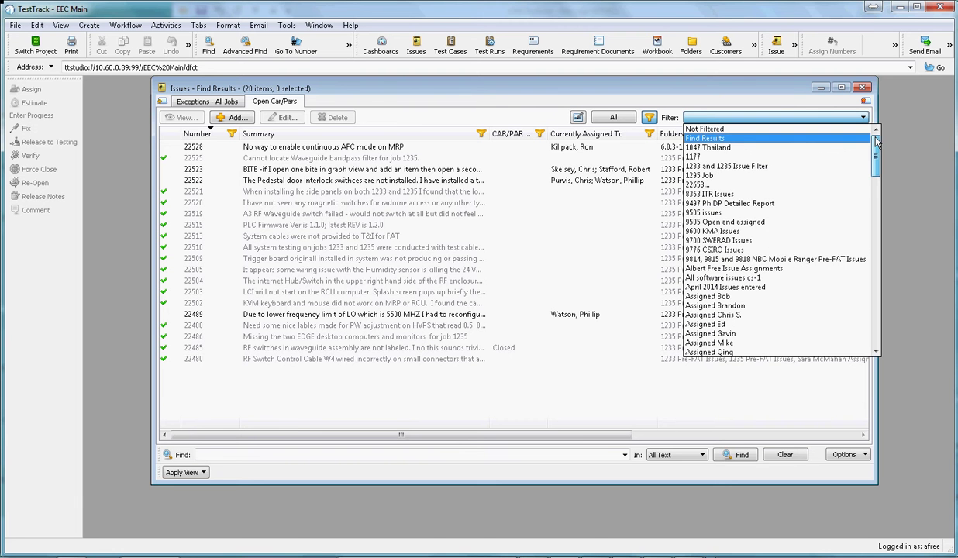
left_click(787, 129)
left_click(786, 130)
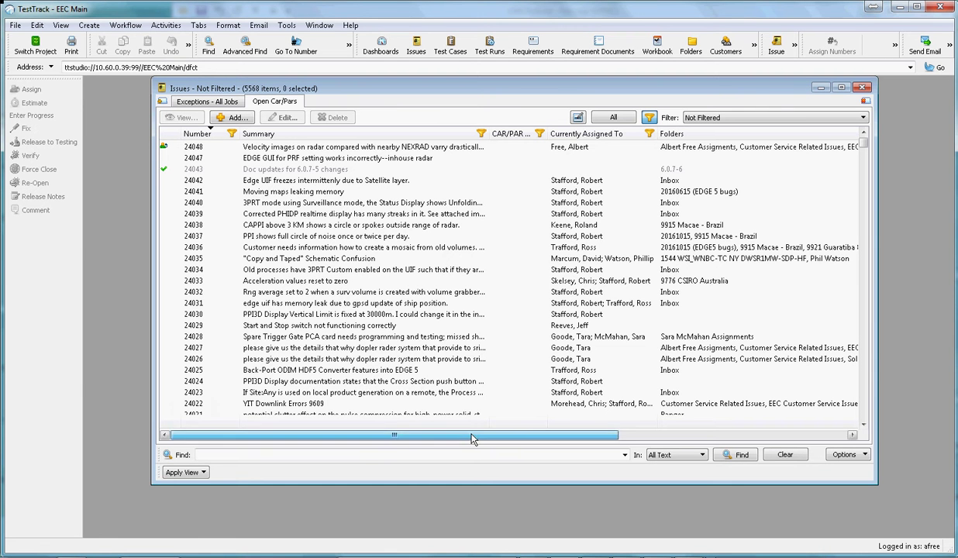
Browse the fields available for the EEC Job Number column, and toggle the column filters off and back on.
left_click_drag(473, 438, 707, 432)
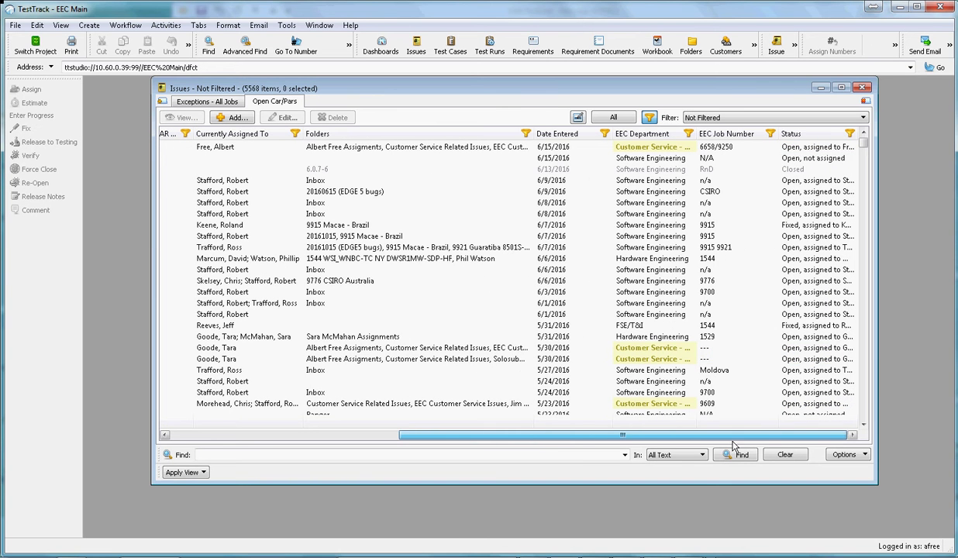
right_click(728, 137)
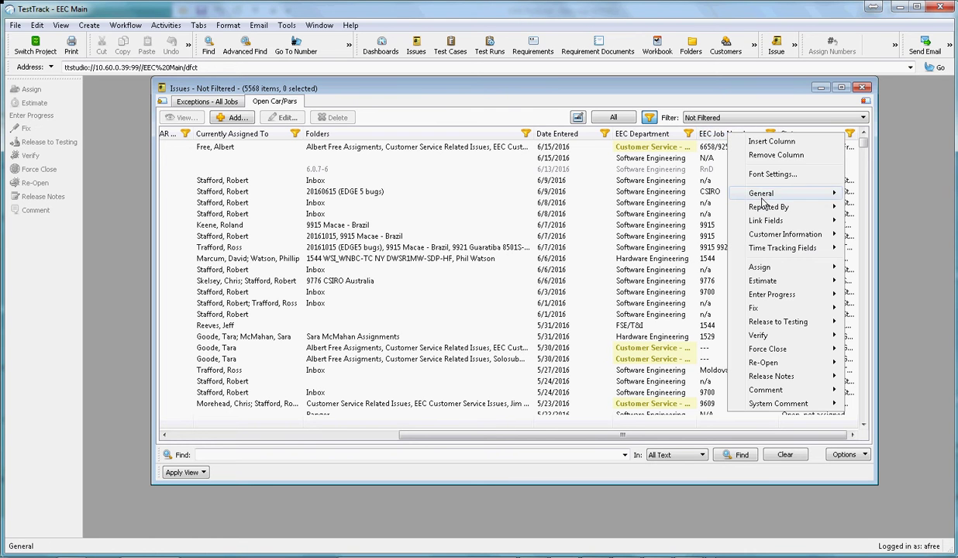
mouse_move(781, 208)
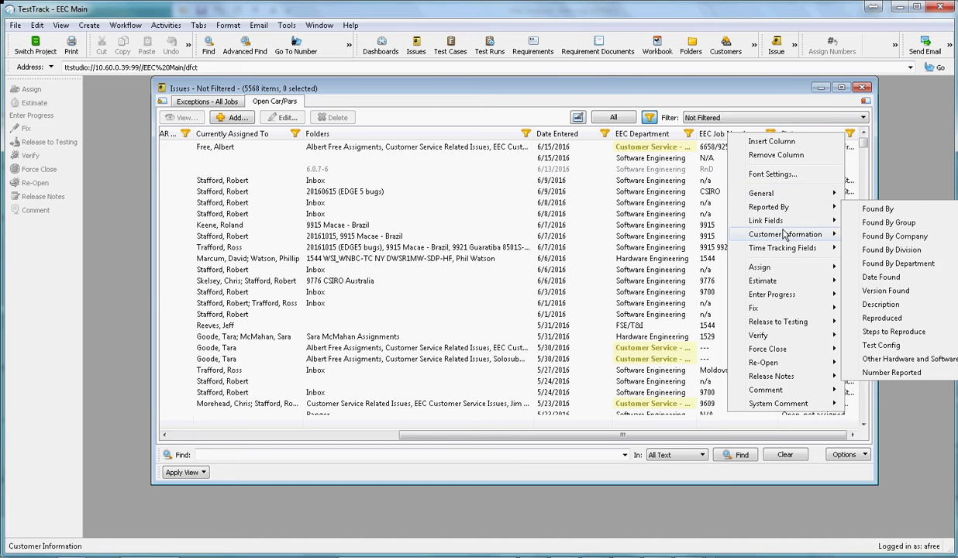
mouse_move(802, 234)
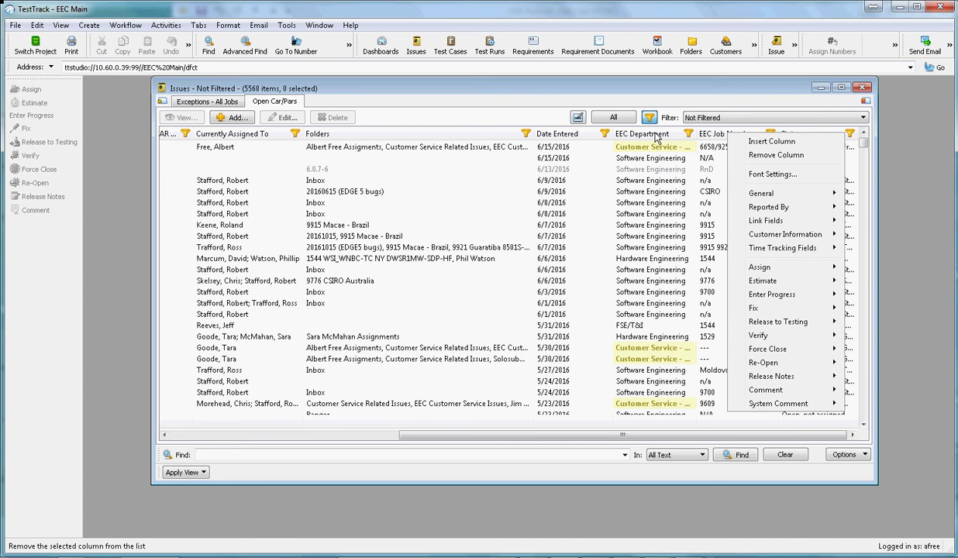
left_click(716, 94)
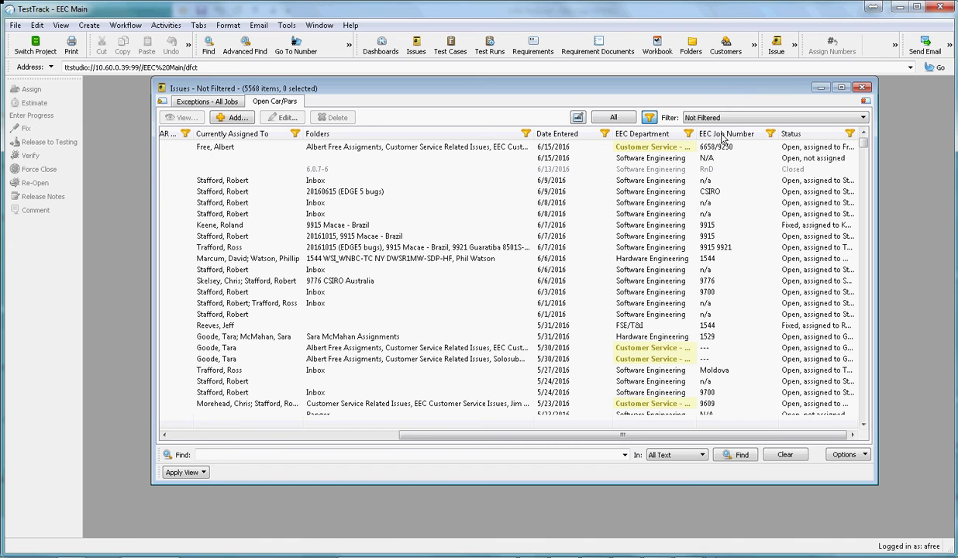
left_click(649, 118)
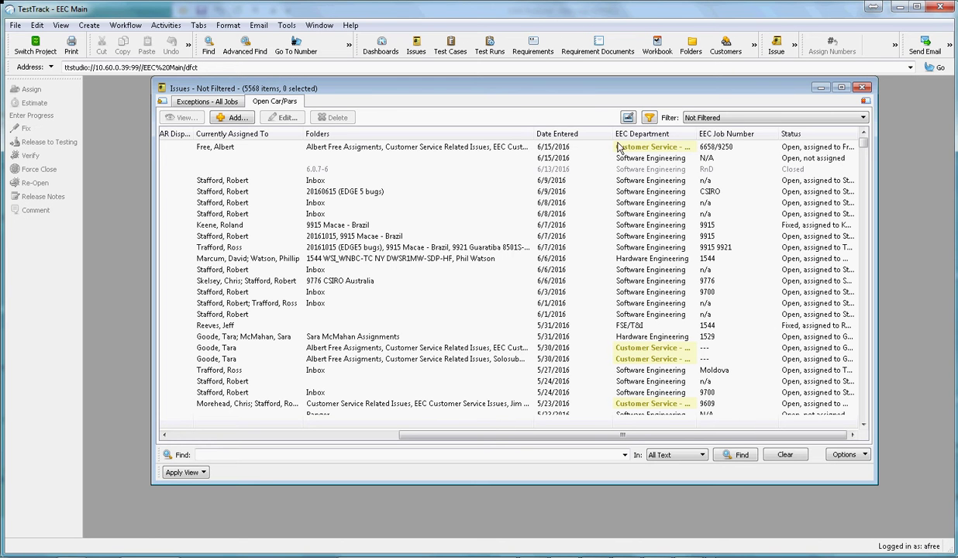
left_click(650, 118)
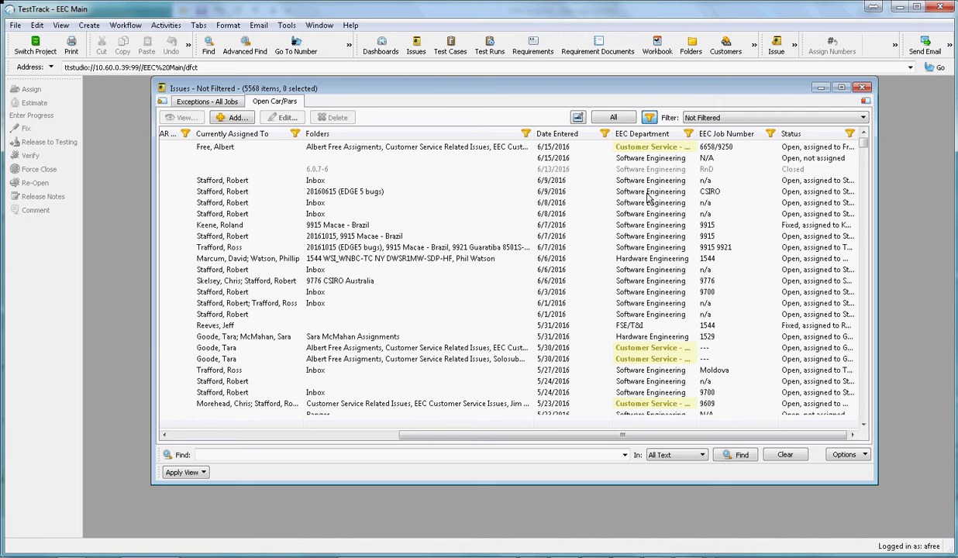
Add a custom restriction on the EEC Job Number column that matches 1235 with a plain text phrase search.
left_click(770, 136)
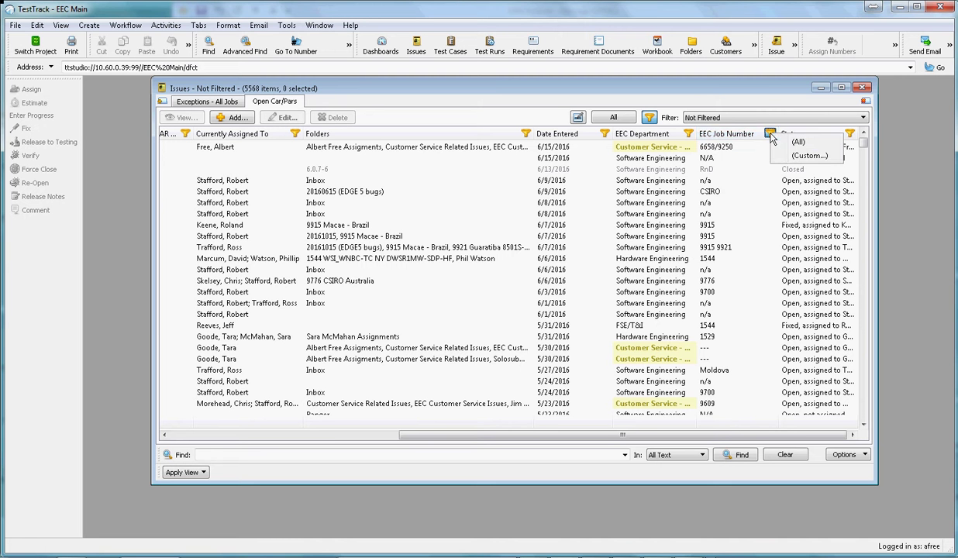
left_click(793, 156)
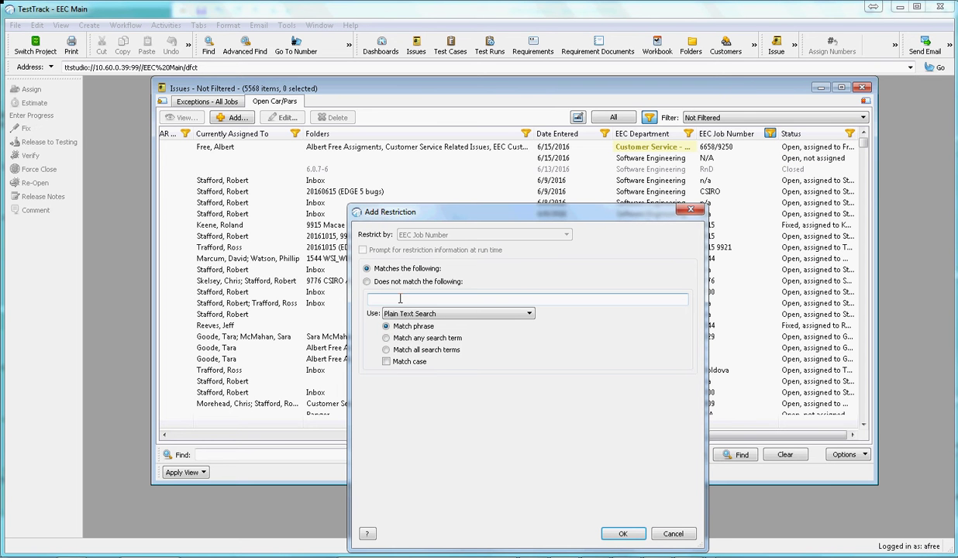
type("1235")
left_click(622, 534)
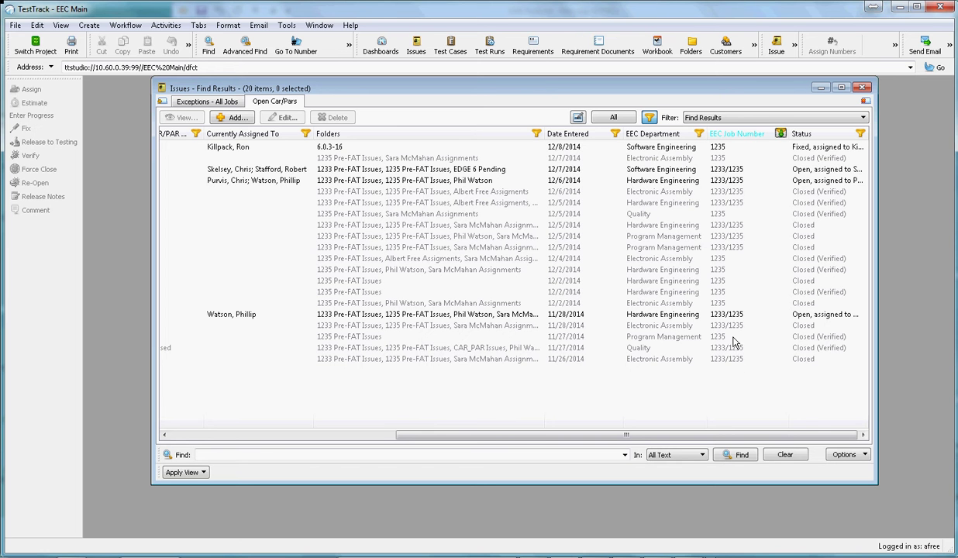
Open the issue about the failed A3 RF Waveguide switch, examine its workflow events and emails, and close it.
left_click_drag(499, 435, 236, 427)
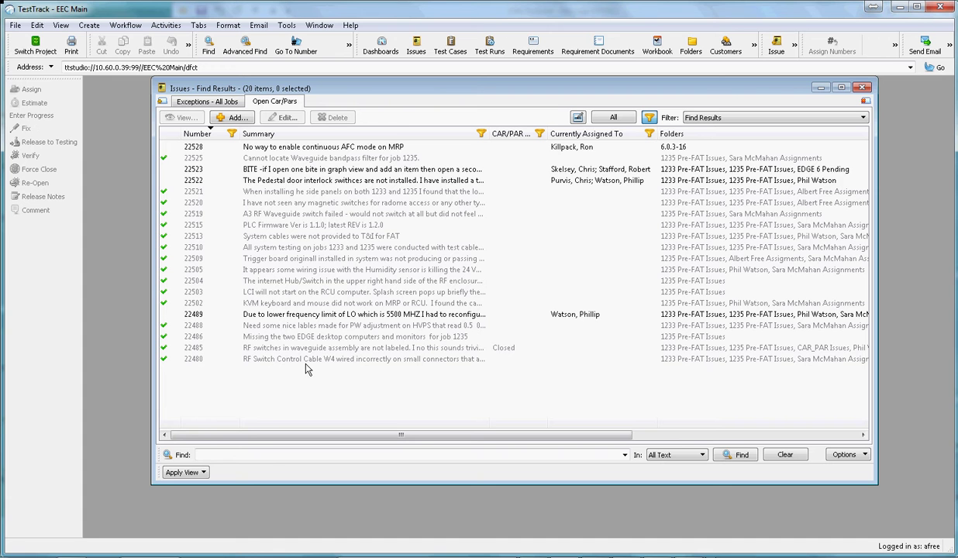
double_click(332, 216)
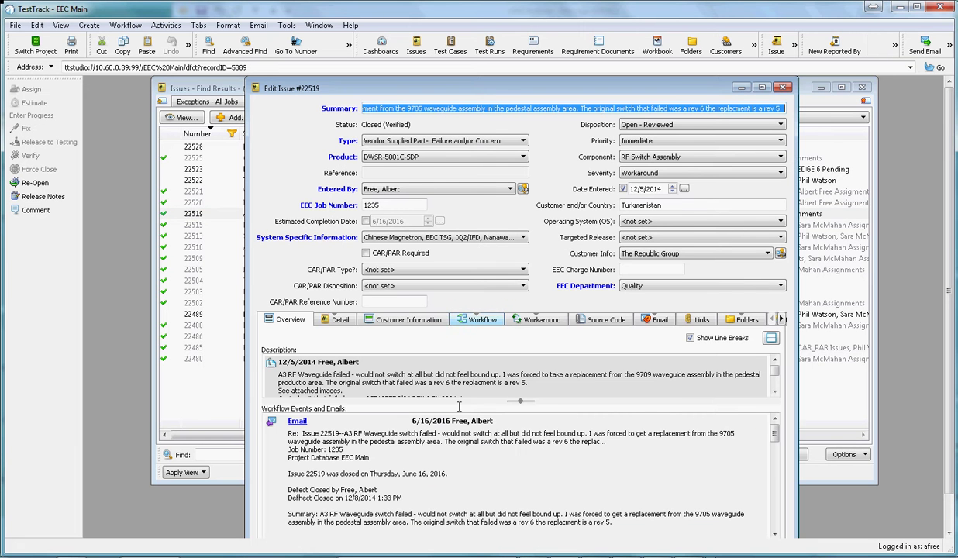
left_click(480, 450)
scroll(479, 450, "down", 5)
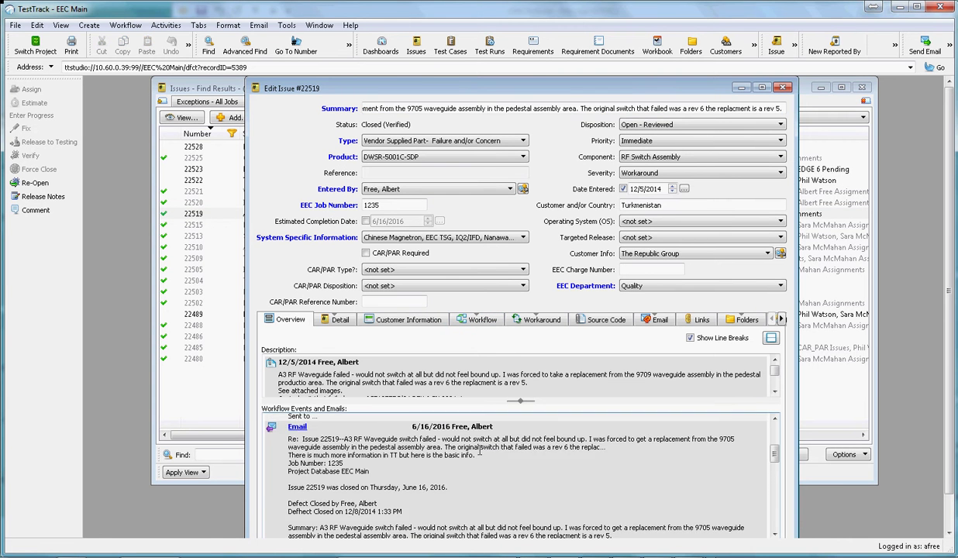
scroll(479, 450, "up", 2)
left_click(783, 87)
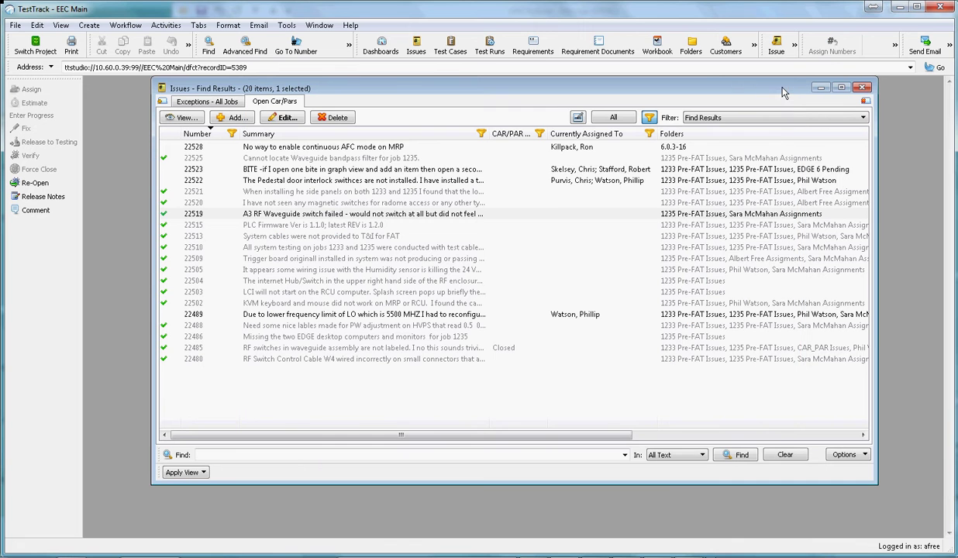
Reset the issues list filter to Not Filtered.
left_click(837, 117)
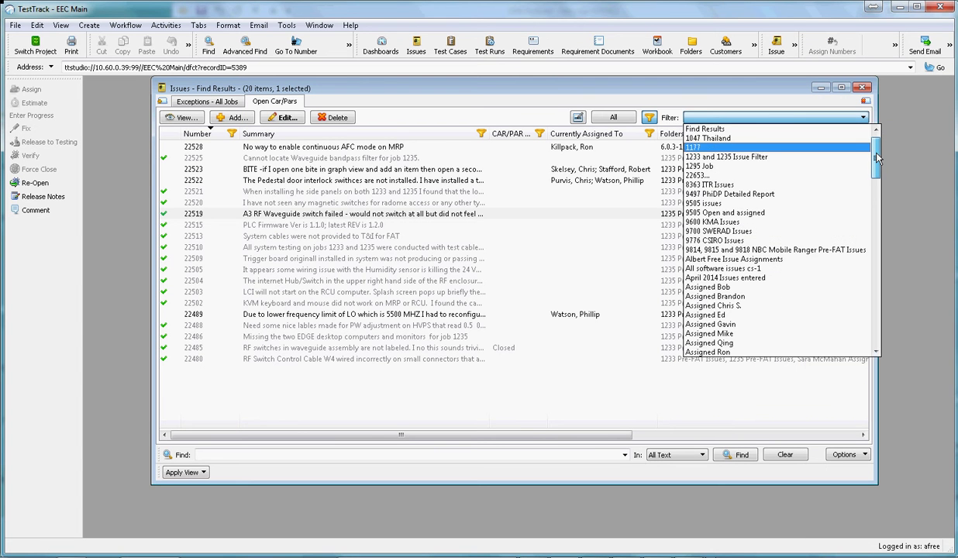
scroll(874, 154, "up", 1)
left_click(800, 129)
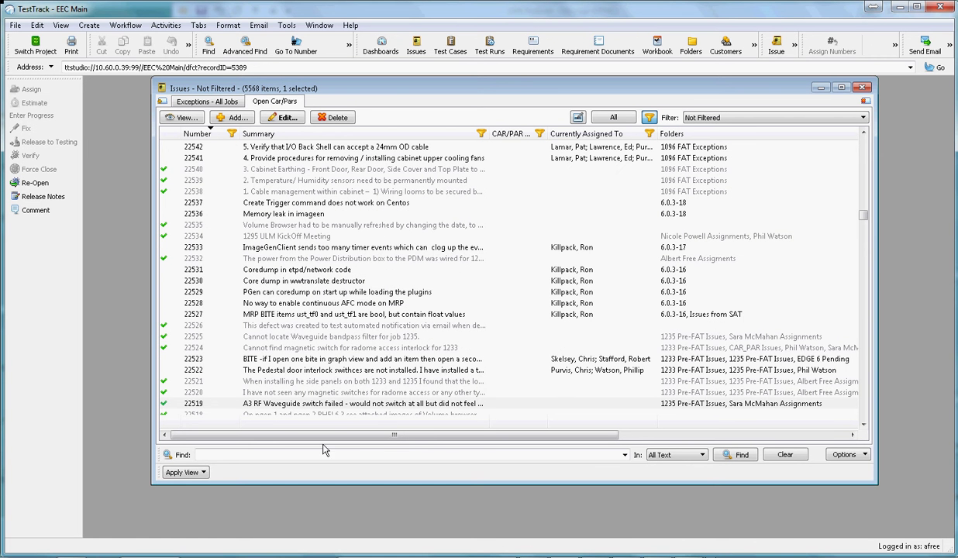
Search the issues for 1235 in All Text and select the failed A3 RF Waveguide switch issue in the results.
left_click(260, 454)
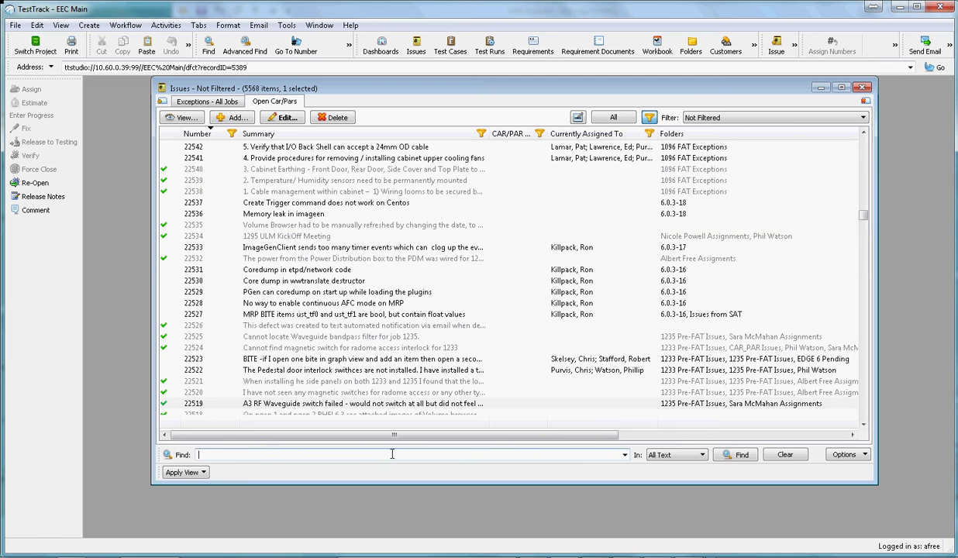
type("1235")
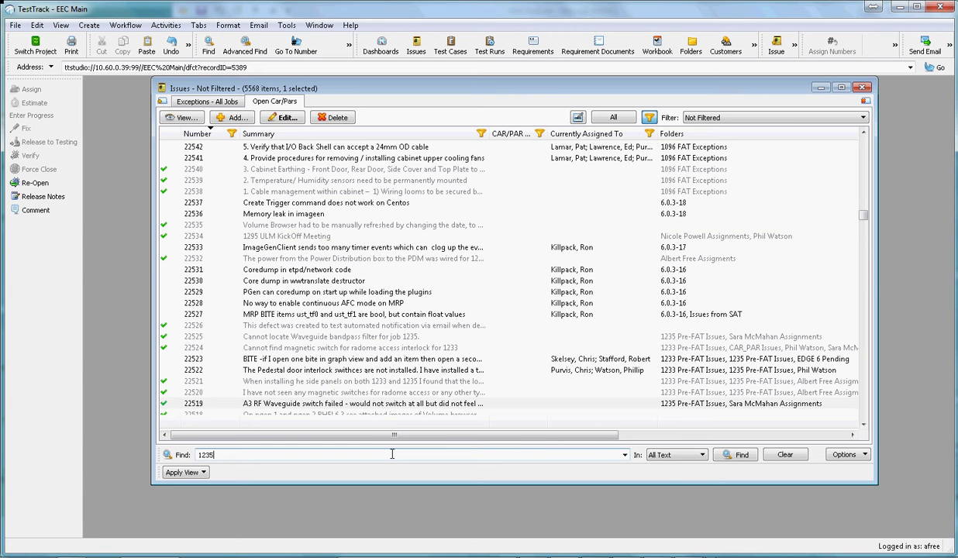
left_click(691, 458)
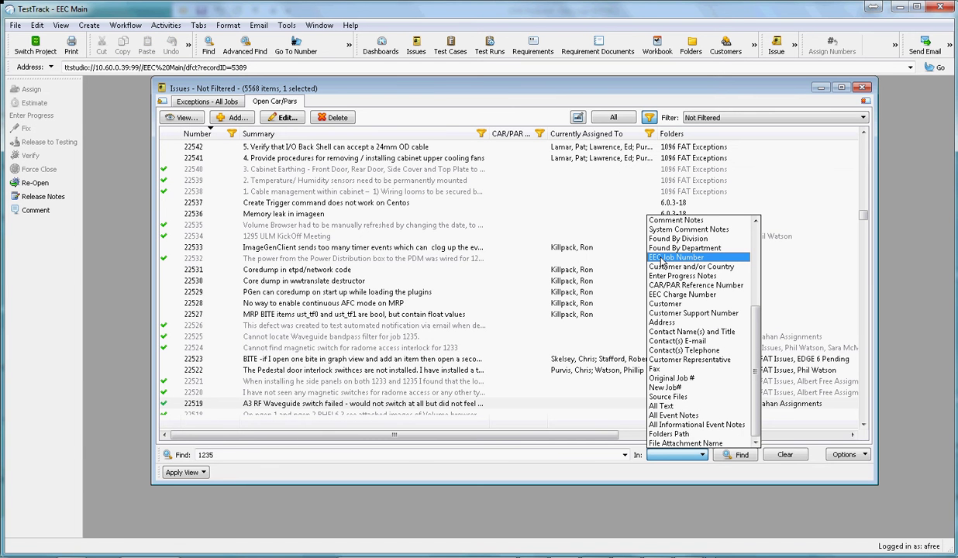
left_click(674, 406)
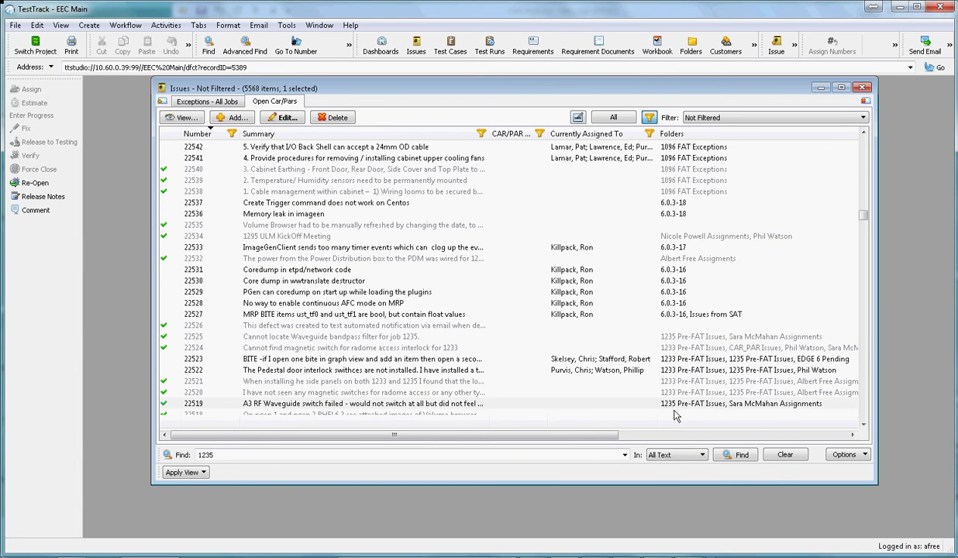
left_click(736, 457)
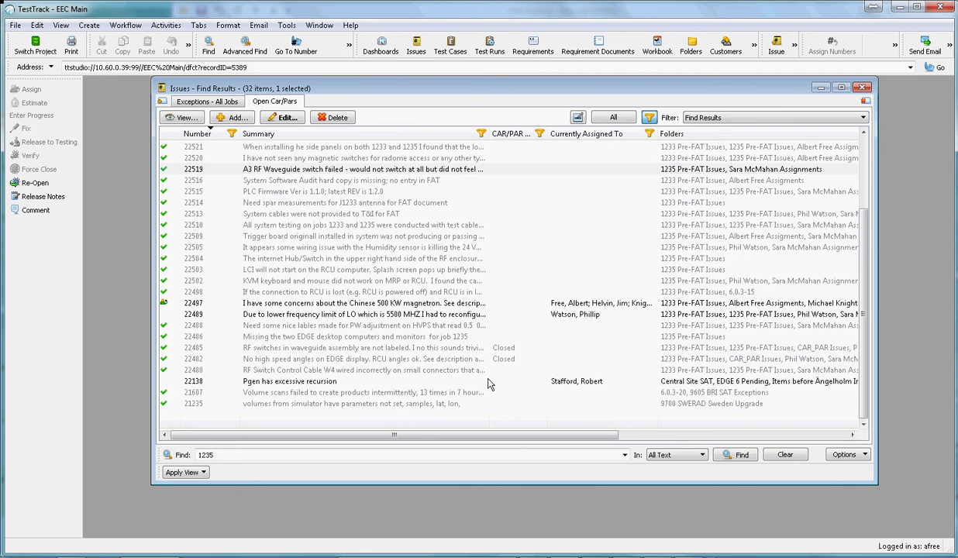
left_click(343, 170)
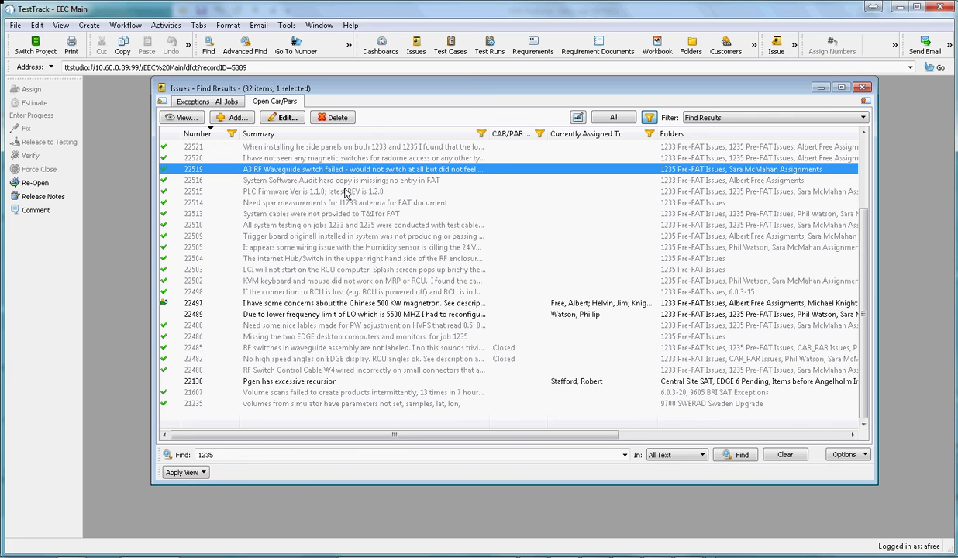
left_click(339, 158)
left_click(343, 170)
Remove the search restriction from the issues list by setting the filter to Not Filtered.
left_click(862, 118)
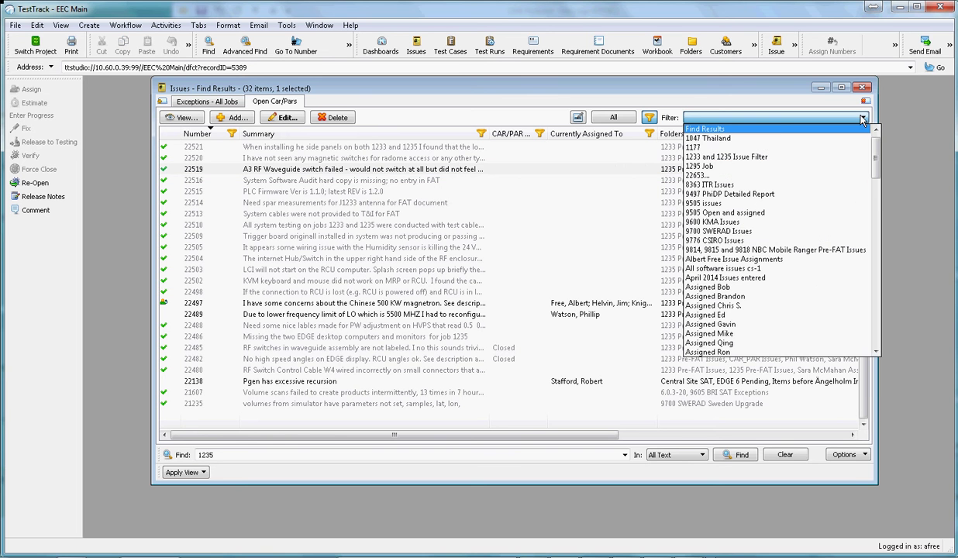
scroll(822, 130, "up", 1)
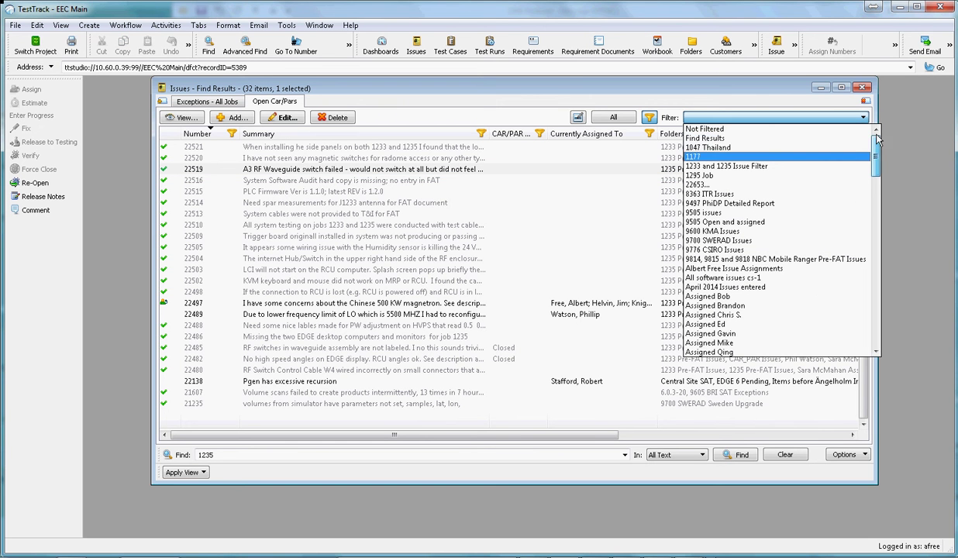
left_click(815, 130)
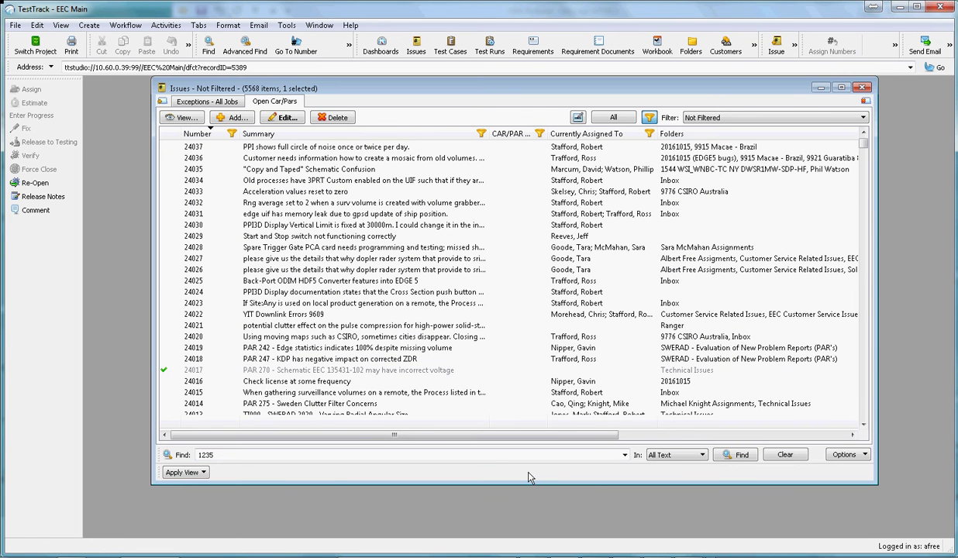
Search the issues for "waveguide switch" in All Text and select the failed A3 RF Waveguide switch issue in the results.
double_click(221, 454)
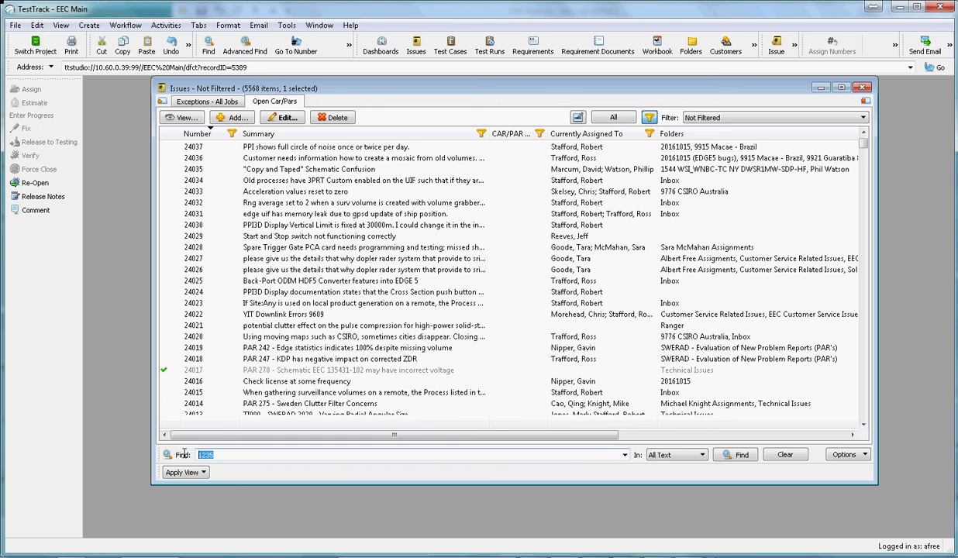
type("w")
type("av")
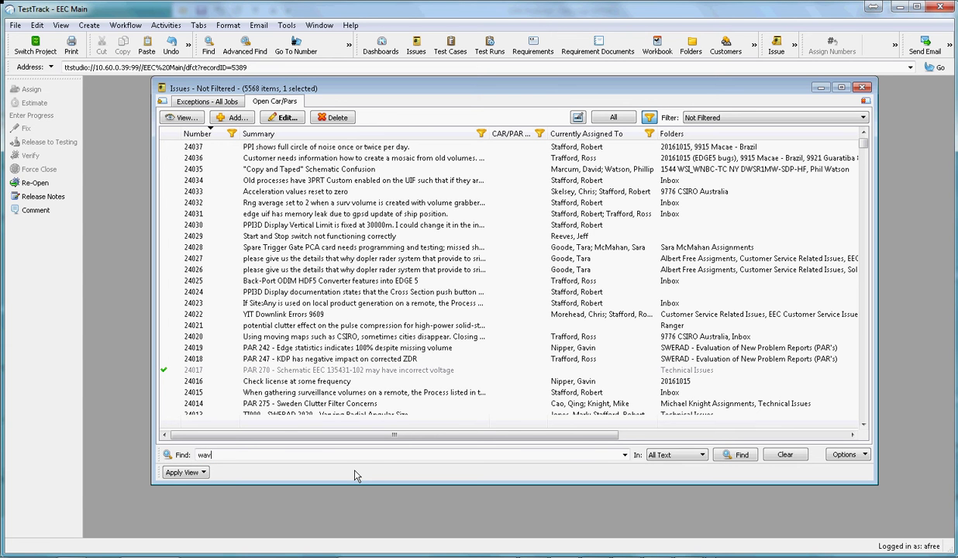
type("eguide switch")
left_click(734, 454)
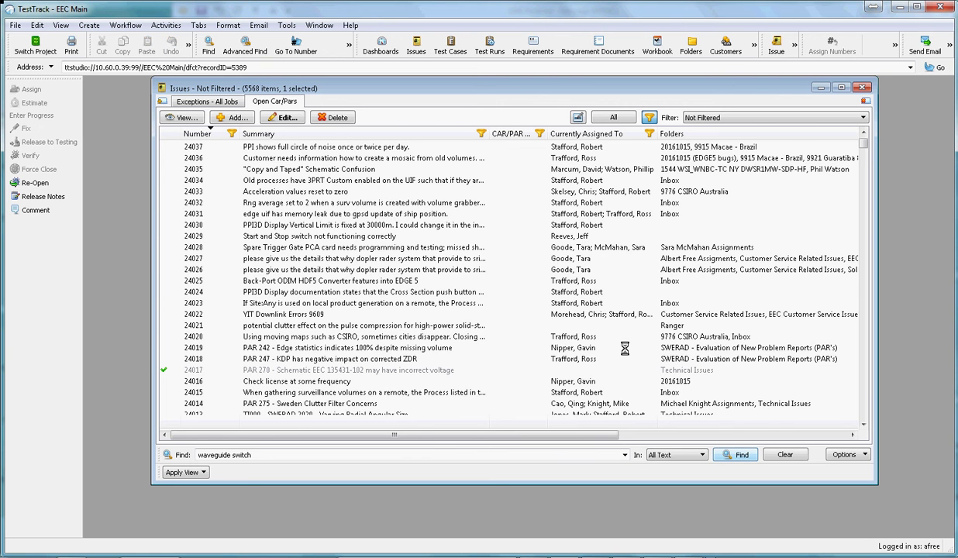
left_click(346, 190)
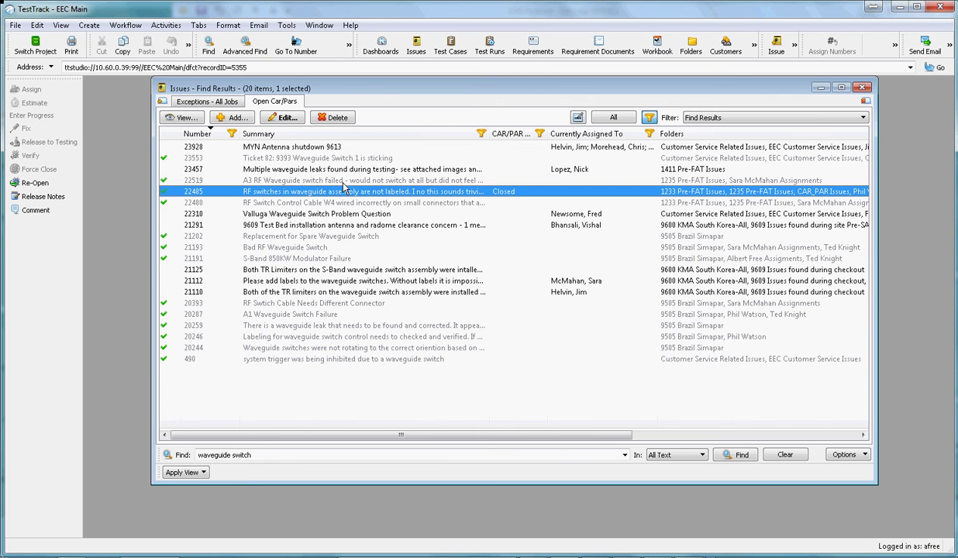
left_click(292, 180)
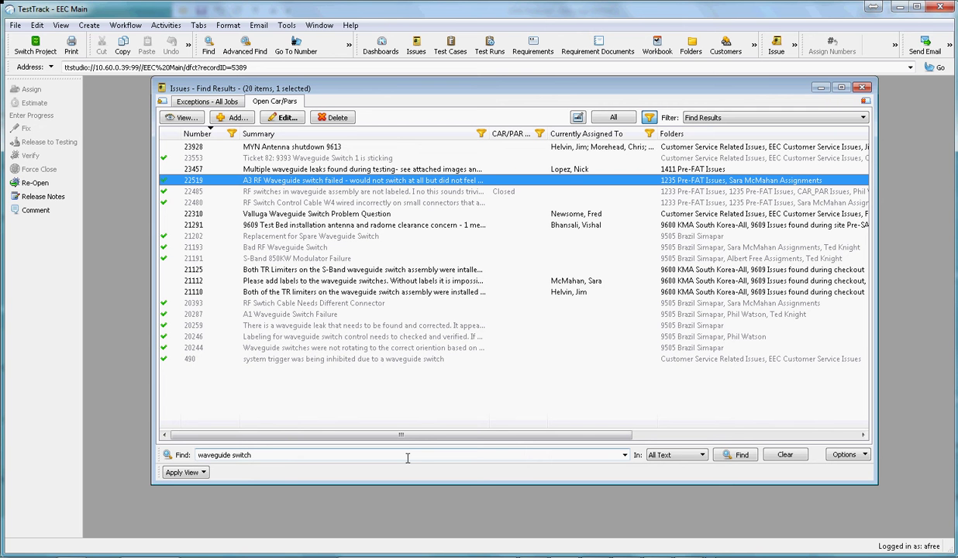
Clear the "waveguide switch" find results by setting the issues list filter to Not Filtered.
left_click(862, 118)
scroll(875, 133, "up", 1)
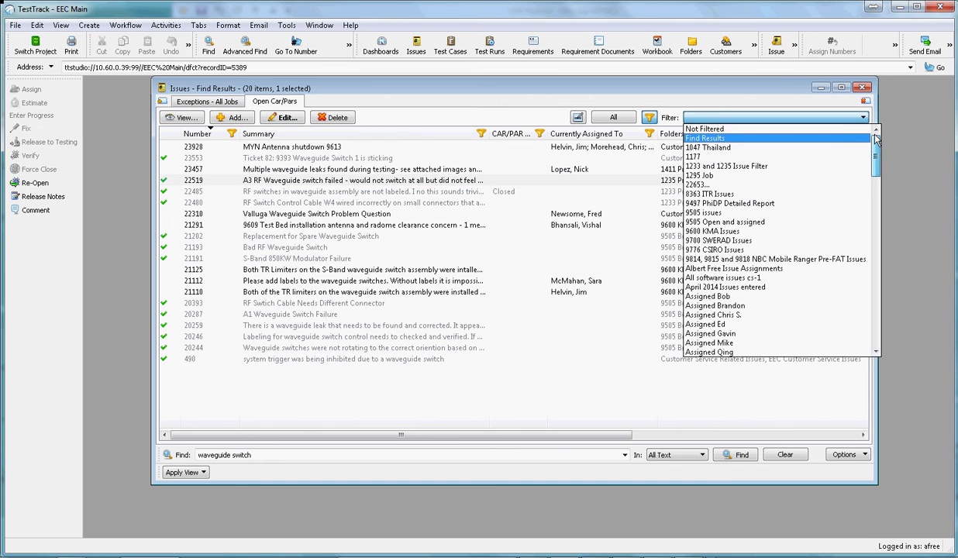
left_click(837, 128)
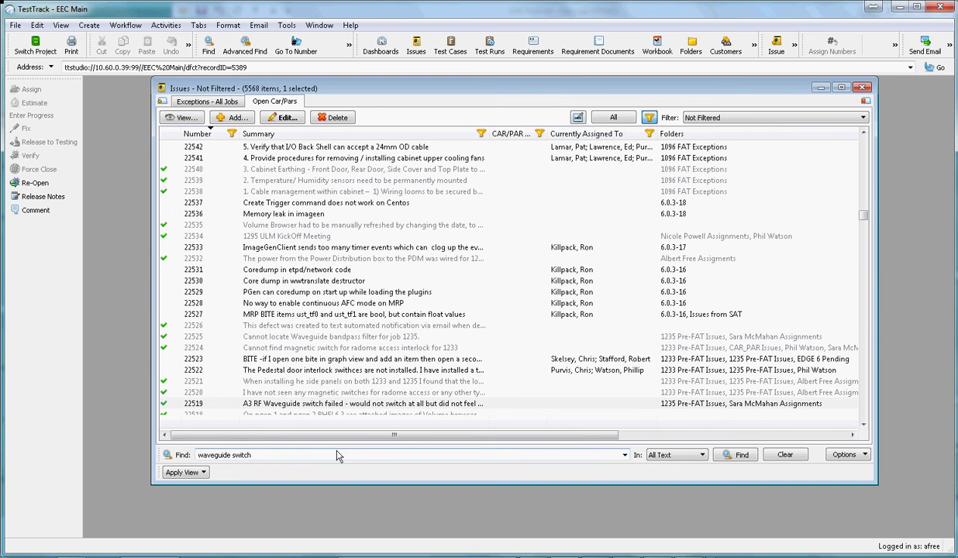
Search the issues for 1235 in EEC Job Number and select the failed A3 RF Waveguide switch issue in the results.
left_click(259, 454)
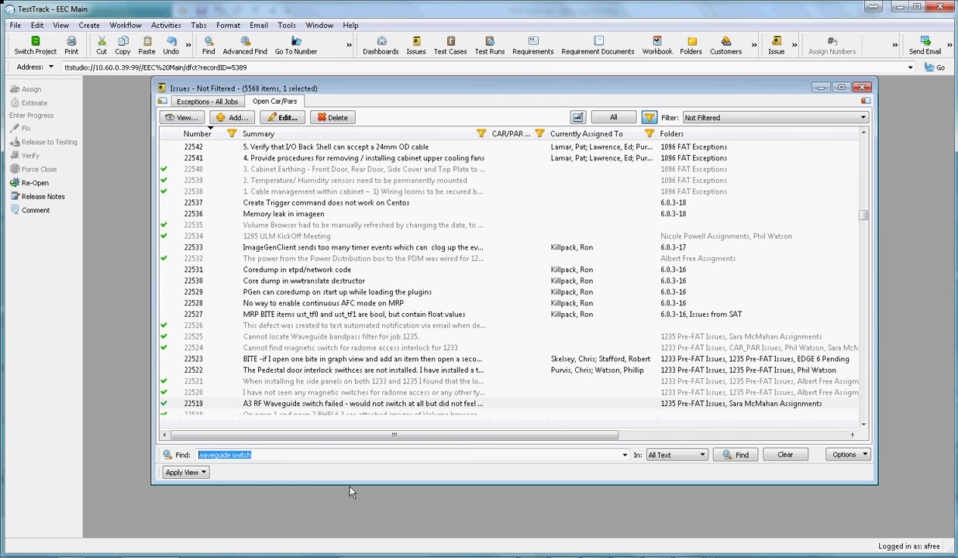
key("Delete")
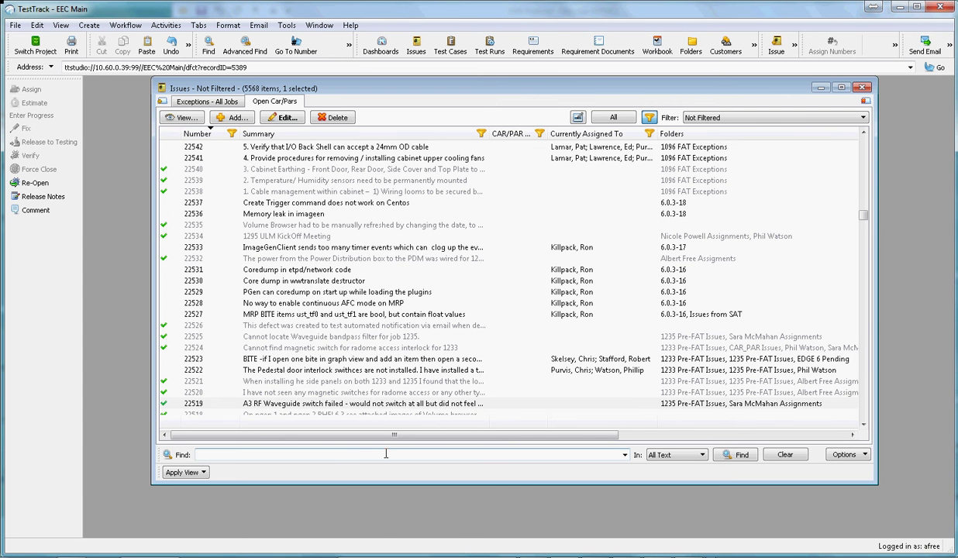
type("1235")
left_click(699, 456)
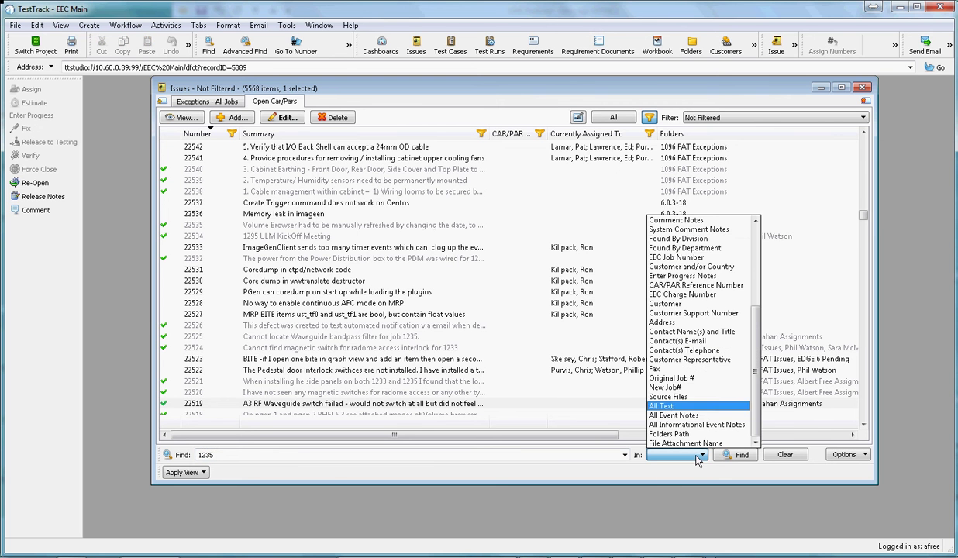
left_click(674, 256)
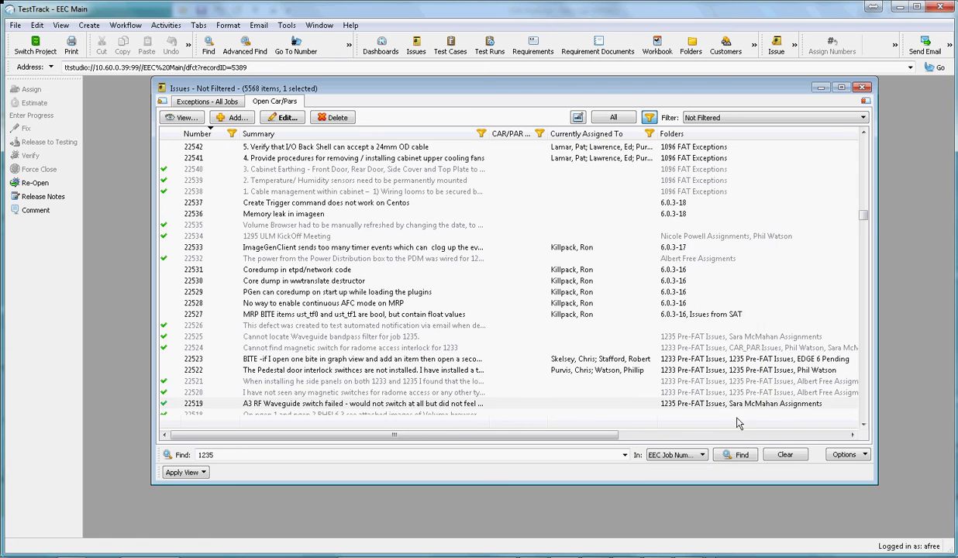
left_click(733, 454)
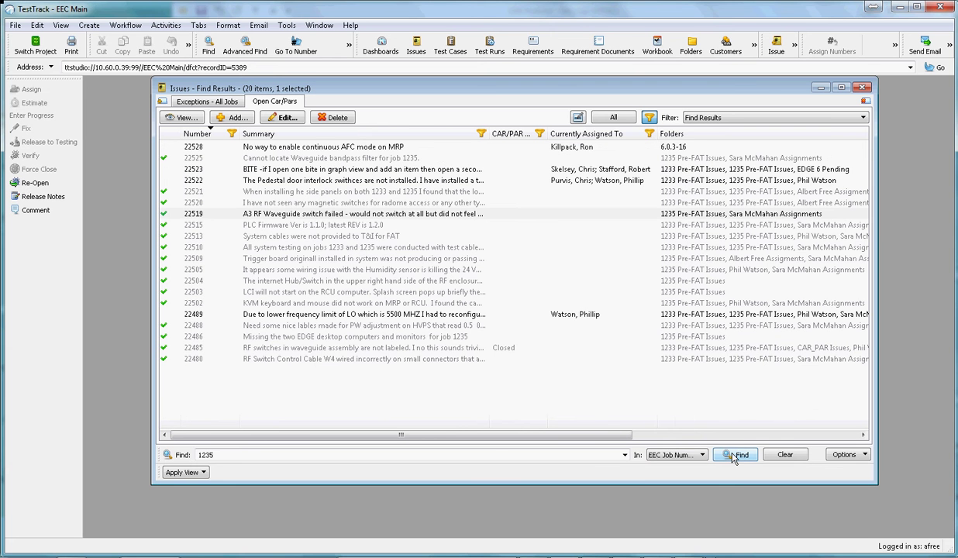
left_click(310, 213)
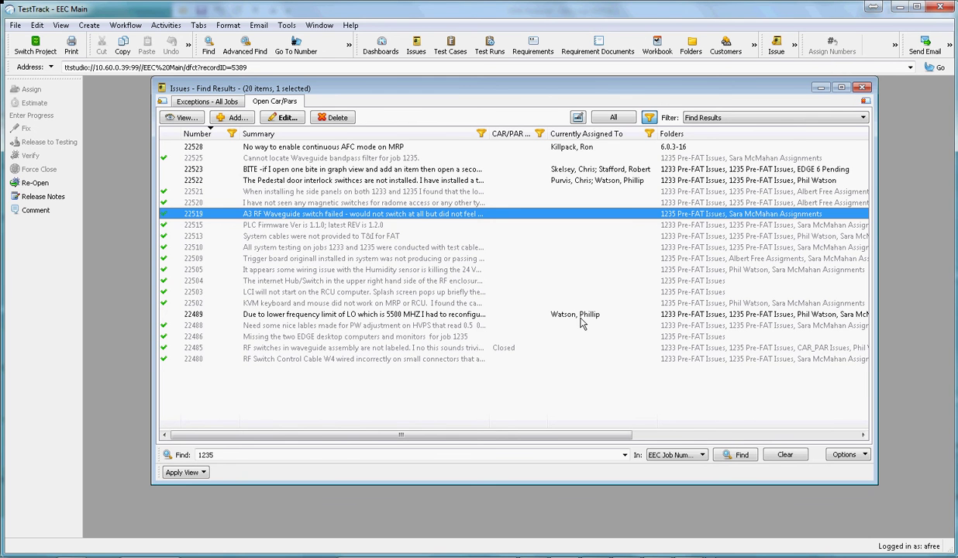
left_click_drag(526, 435, 768, 454)
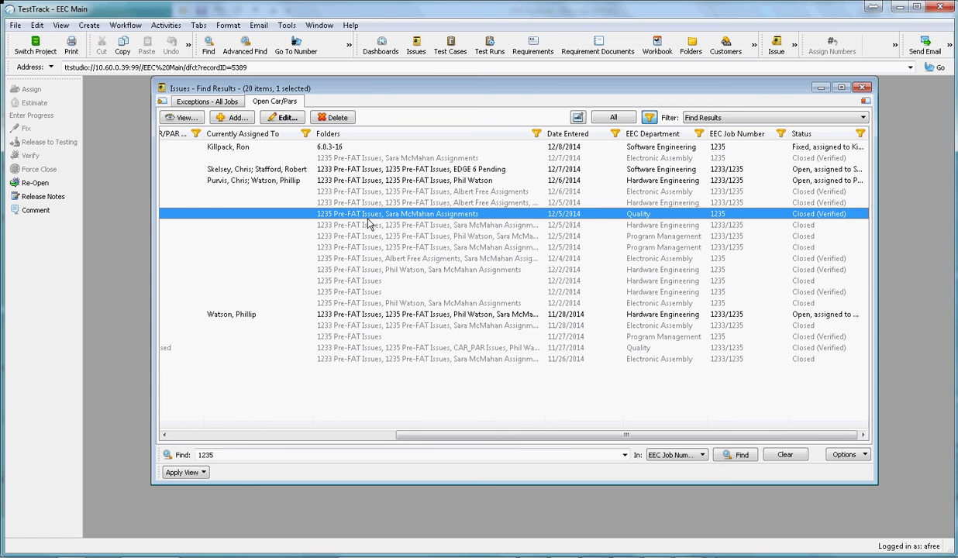
left_click_drag(422, 439, 470, 460)
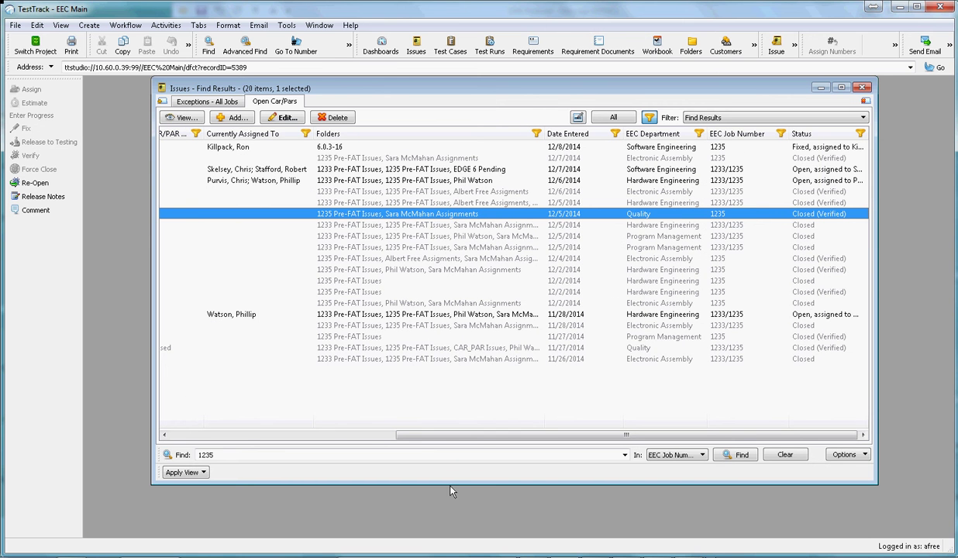